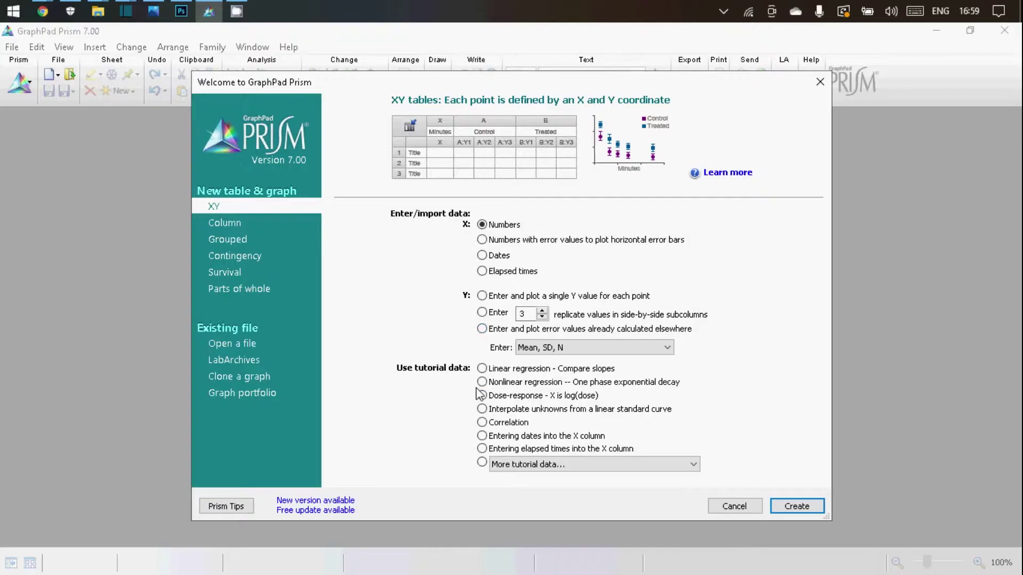
Step: Create a project from the 'Linear regression - Compare slopes' tutorial data and view its graph
{"action": "left_click", "coordinate": [482, 369]}
{"action": "left_click", "coordinate": [794, 507]}
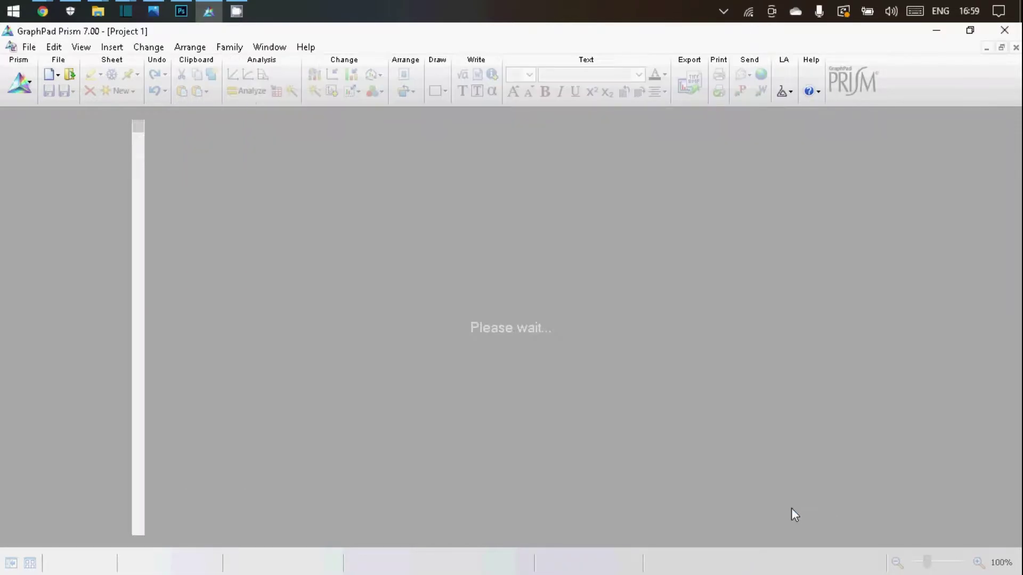
{"action": "left_click", "coordinate": [282, 401]}
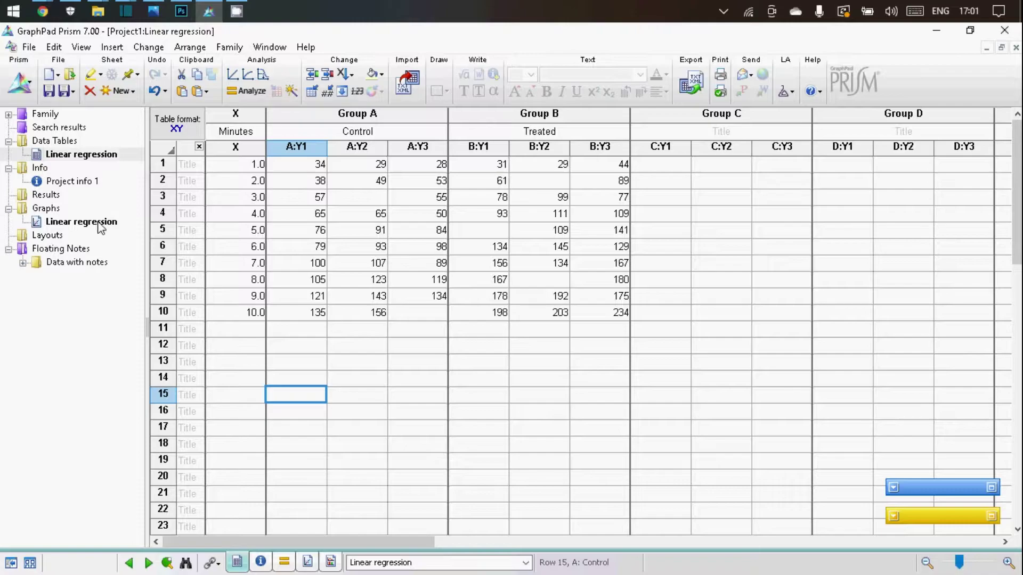
{"action": "left_click", "coordinate": [81, 221]}
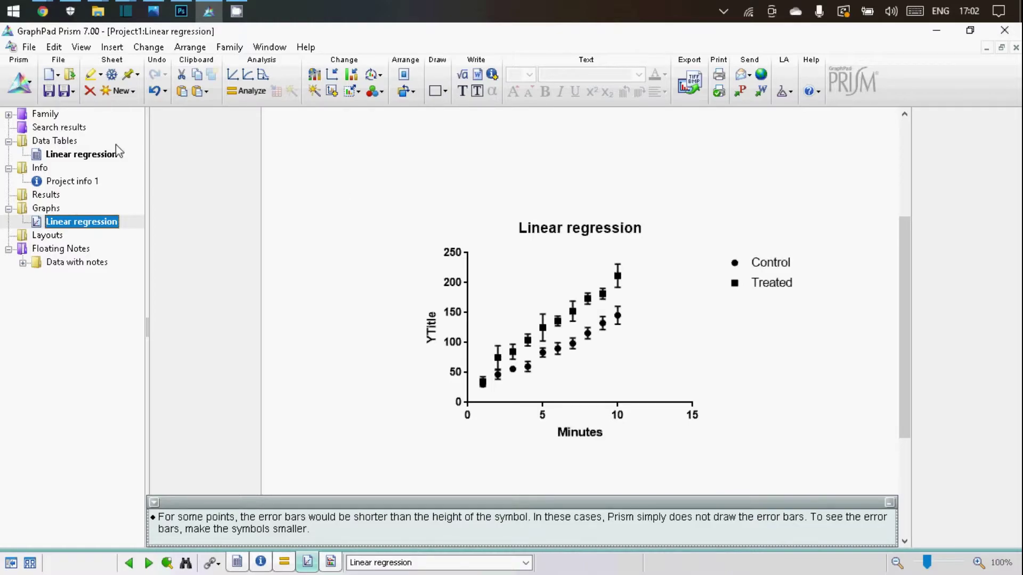
Step: Return to the Linear regression data table and start a new analysis of it
{"action": "left_click", "coordinate": [97, 154]}
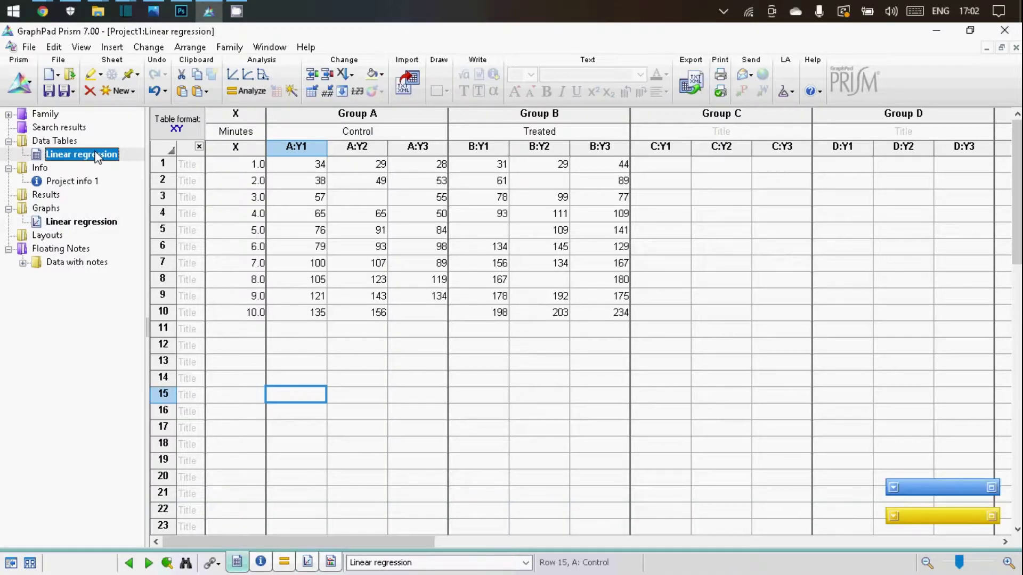
{"action": "left_click", "coordinate": [248, 92]}
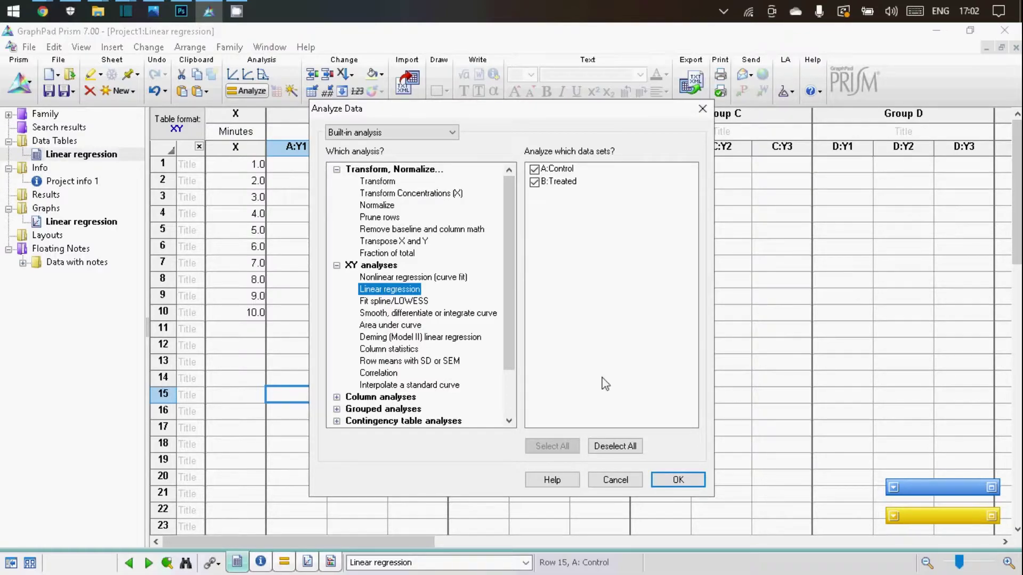
Step: Run linear regression on Control and Treated with the XY coordinates table output enabled
{"action": "left_click", "coordinate": [663, 479]}
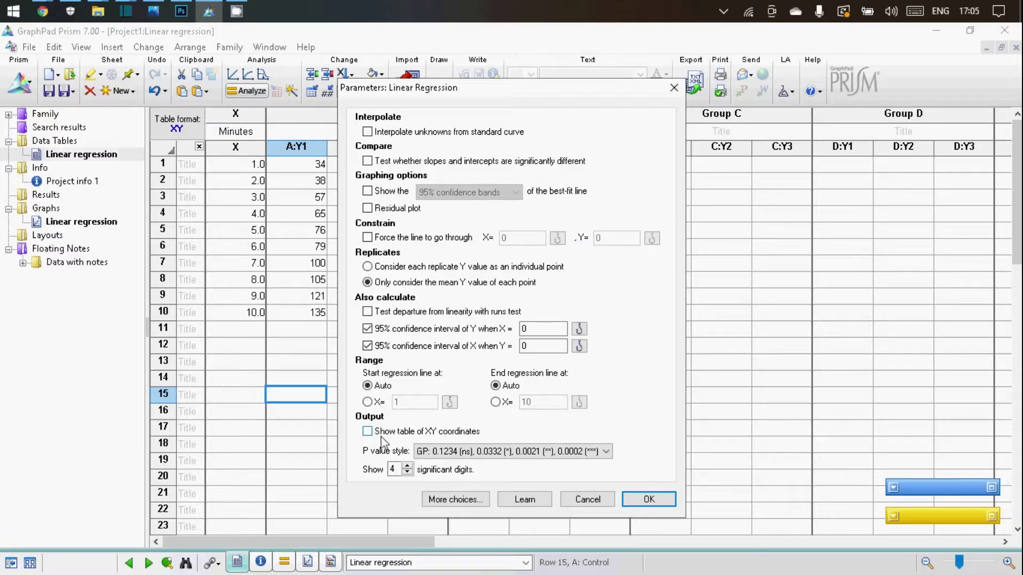
{"action": "left_click", "coordinate": [367, 433]}
Step: Confirm the regression settings and highlight the slope, intercept, 1/slope and R square rows
{"action": "left_click", "coordinate": [649, 499]}
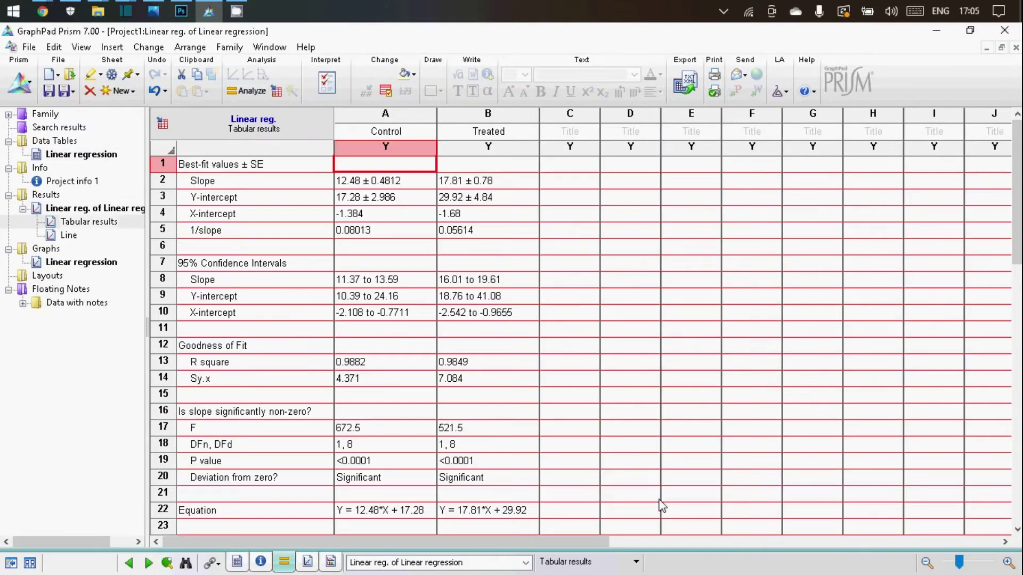
{"action": "left_click", "coordinate": [541, 176]}
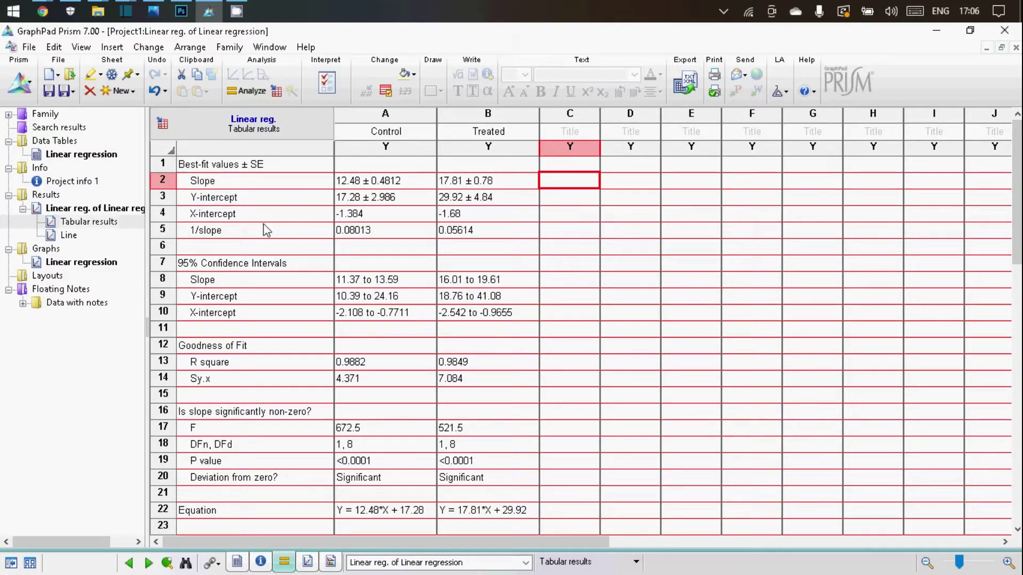
{"action": "left_click_drag", "start_coordinate": [196, 188], "coordinate": [472, 185]}
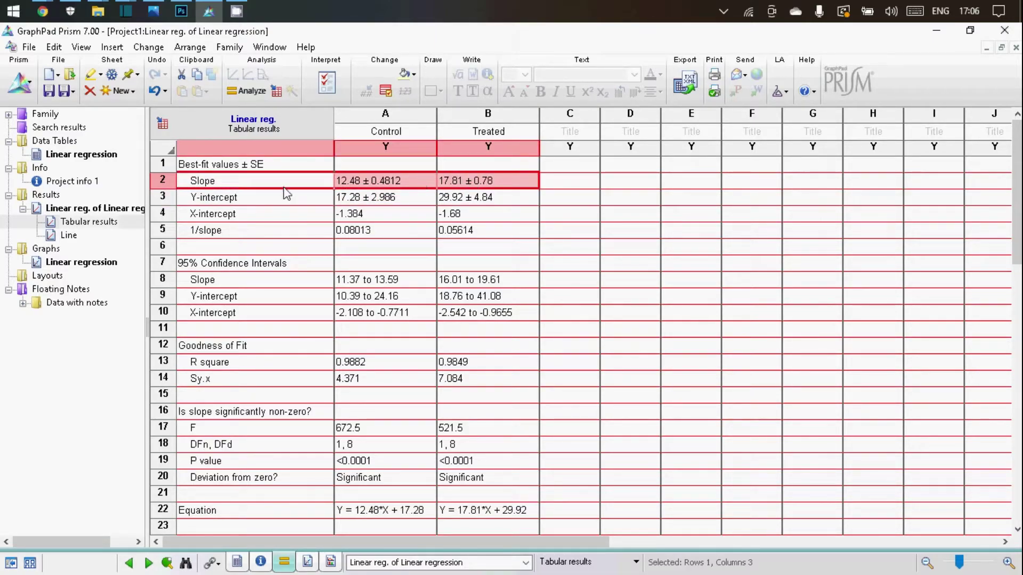
{"action": "left_click", "coordinate": [269, 200]}
{"action": "left_click_drag", "start_coordinate": [343, 201], "coordinate": [452, 198]}
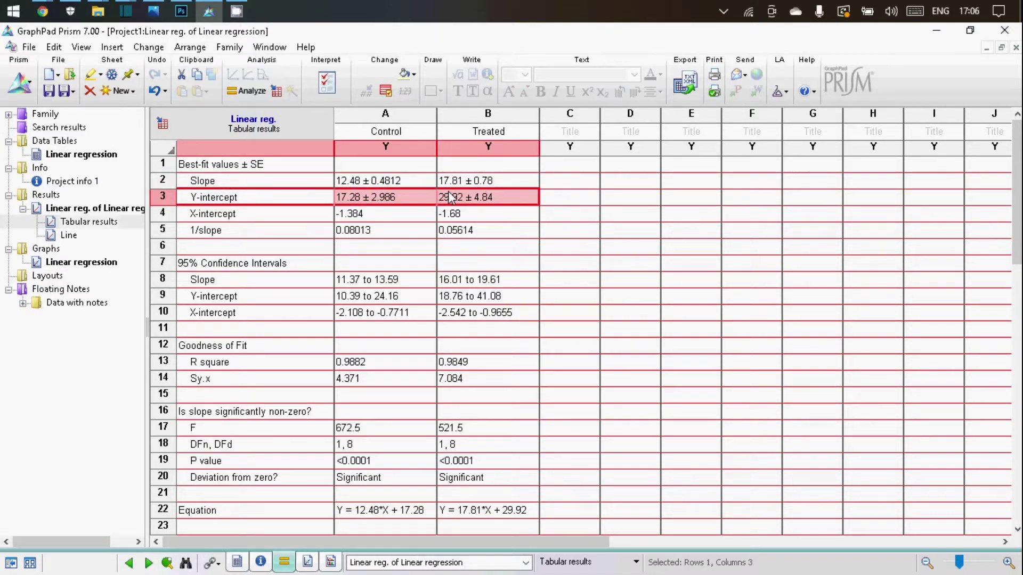
{"action": "left_click_drag", "start_coordinate": [259, 220], "coordinate": [447, 219]}
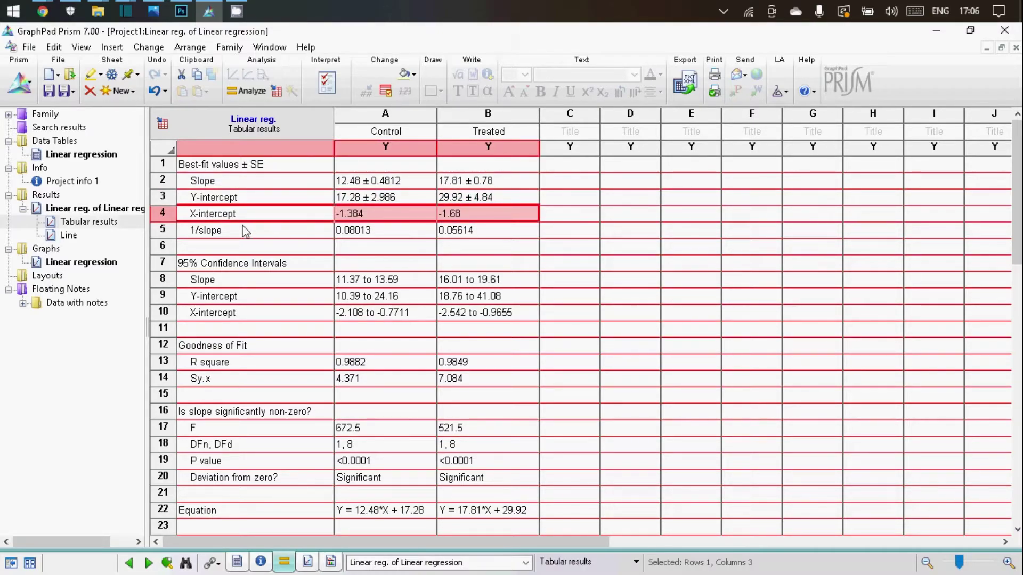
{"action": "left_click_drag", "start_coordinate": [250, 235], "coordinate": [461, 229]}
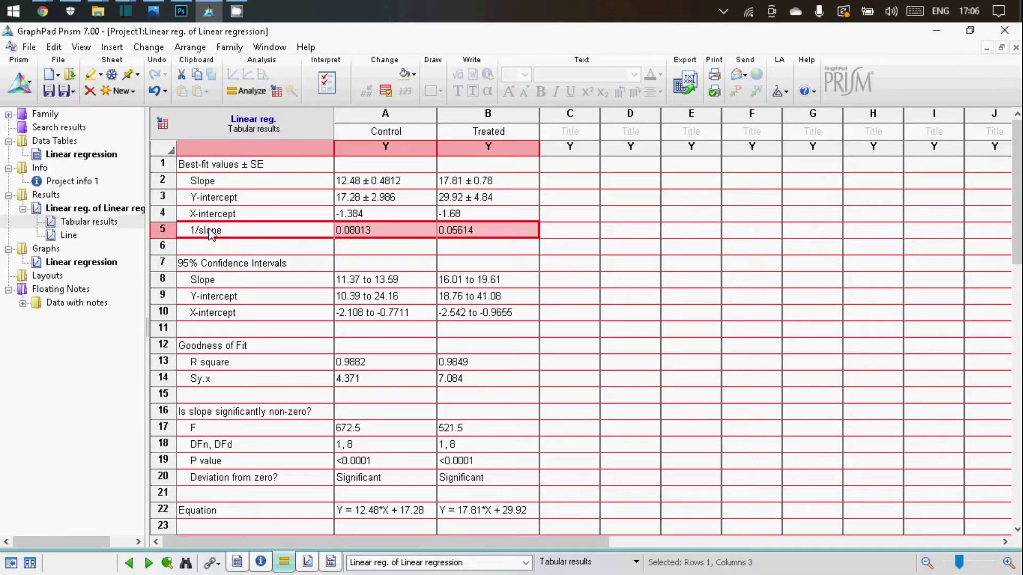
{"action": "left_click_drag", "start_coordinate": [195, 363], "coordinate": [459, 366]}
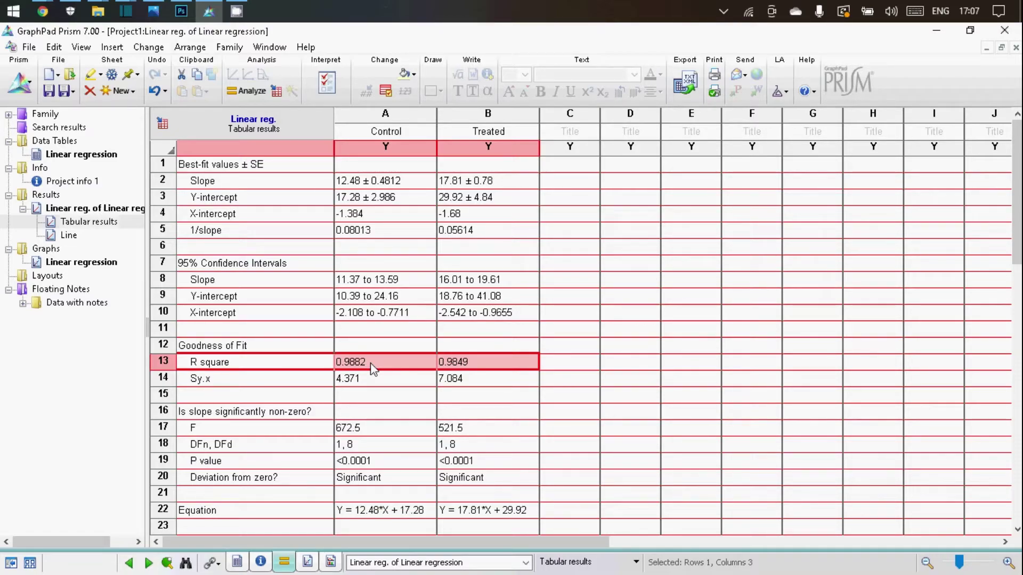
Step: Review Control R square and the equations Y = 12.48*X + 17.28 and Y = 17.81*X + 29.92
{"action": "left_click", "coordinate": [350, 347]}
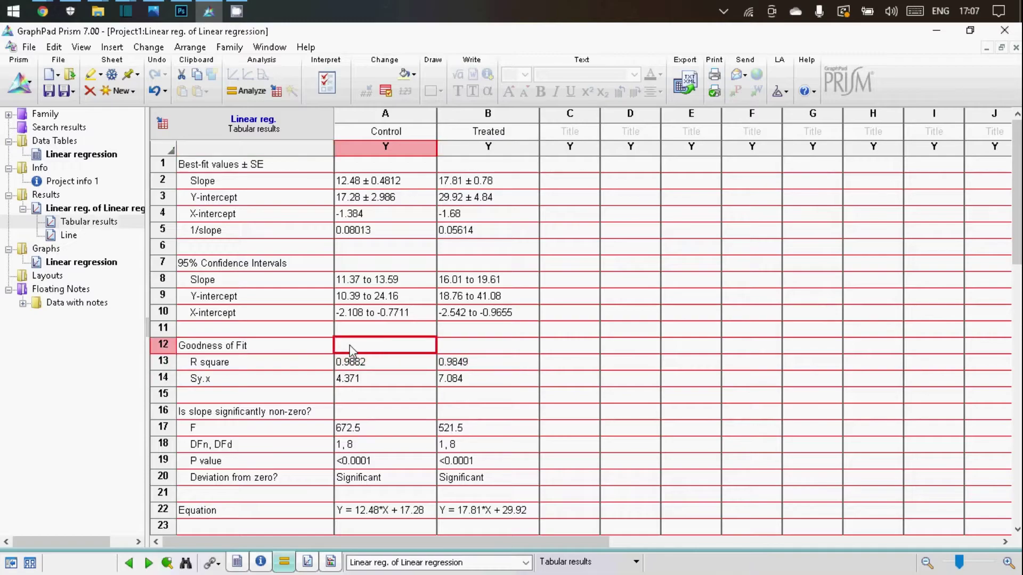
{"action": "left_click", "coordinate": [351, 364]}
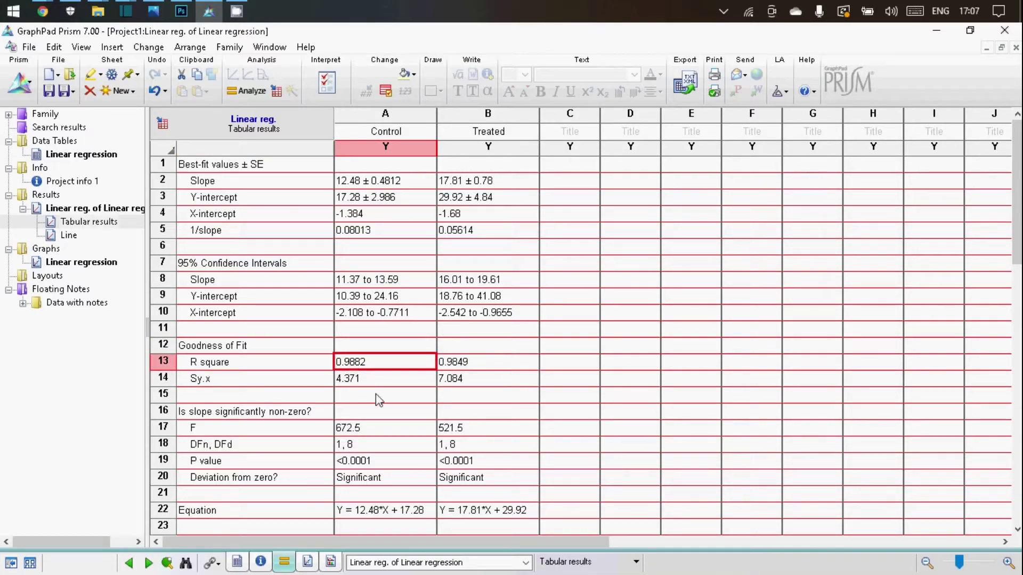
{"action": "scroll", "coordinate": [379, 400], "scroll_direction": "down", "scroll_amount": 3}
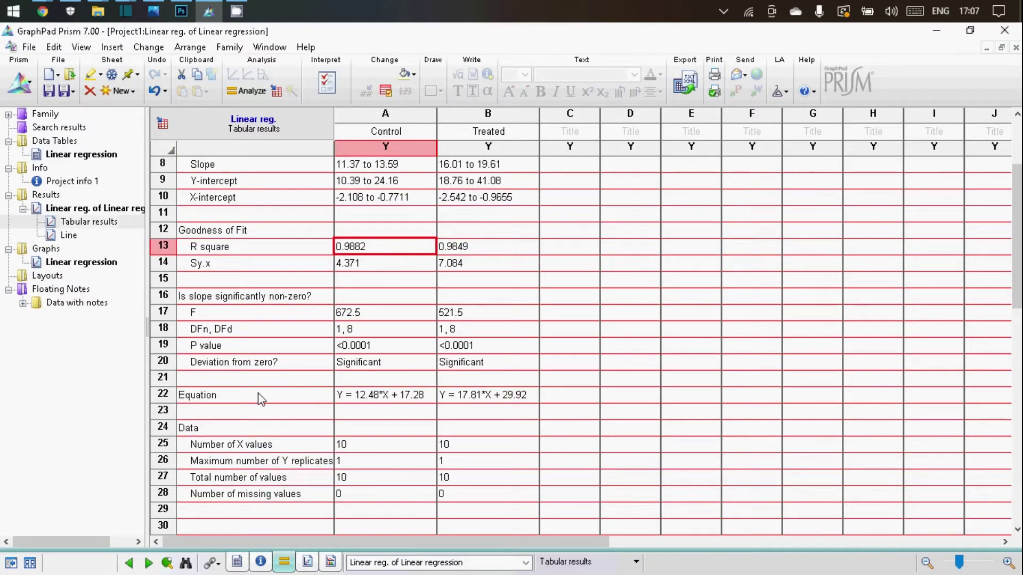
{"action": "left_click", "coordinate": [347, 399]}
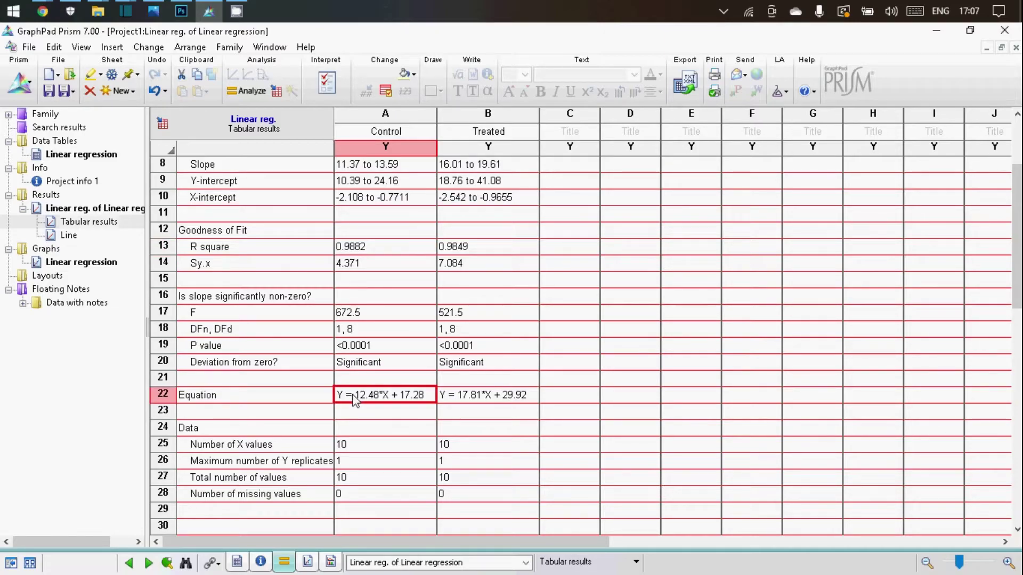
{"action": "left_click", "coordinate": [486, 398]}
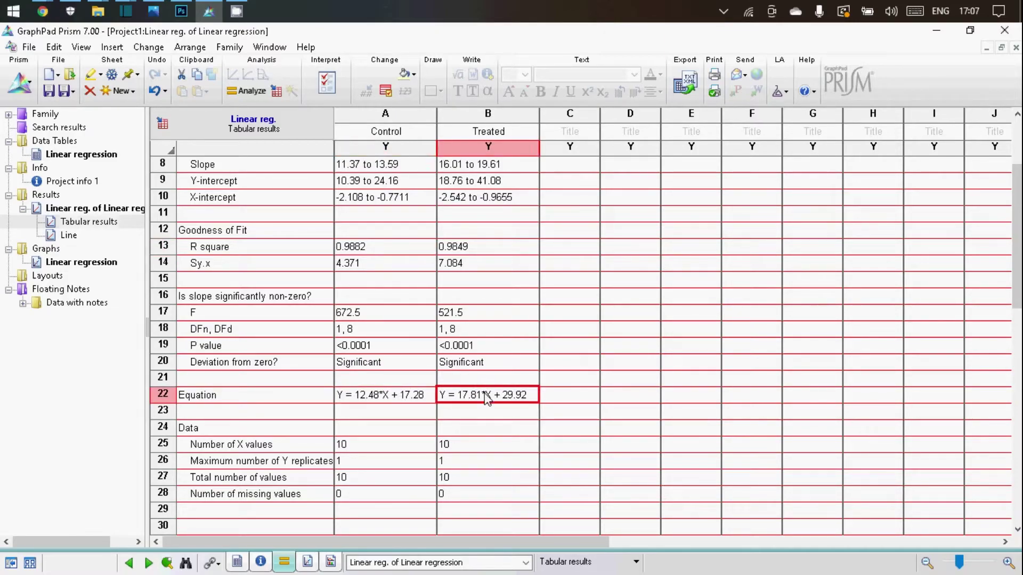
{"action": "left_click", "coordinate": [394, 397]}
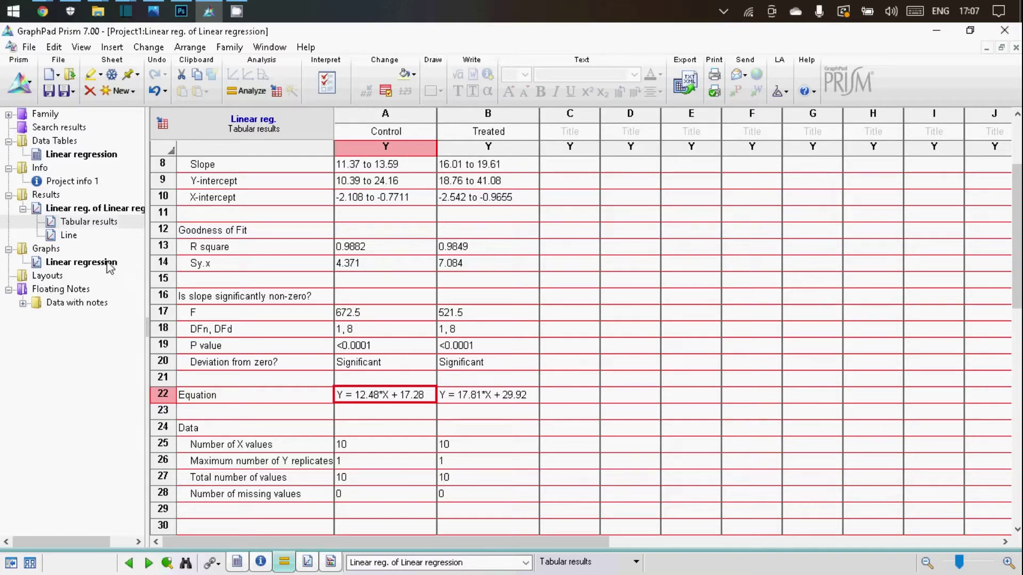
Step: View the Linear regression graph and check one Treated point's value
{"action": "left_click", "coordinate": [107, 263]}
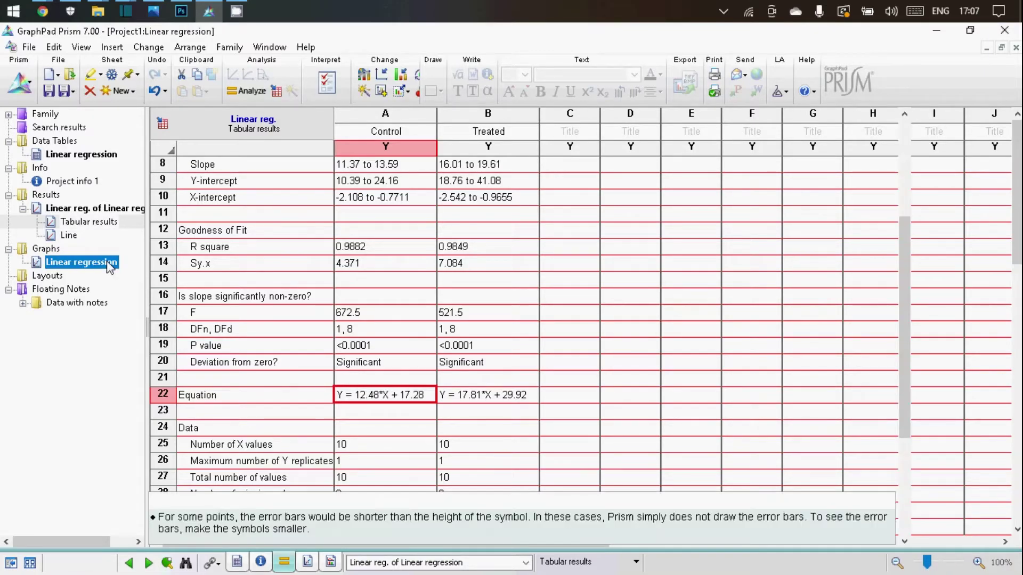
{"action": "mouse_move", "coordinate": [109, 267]}
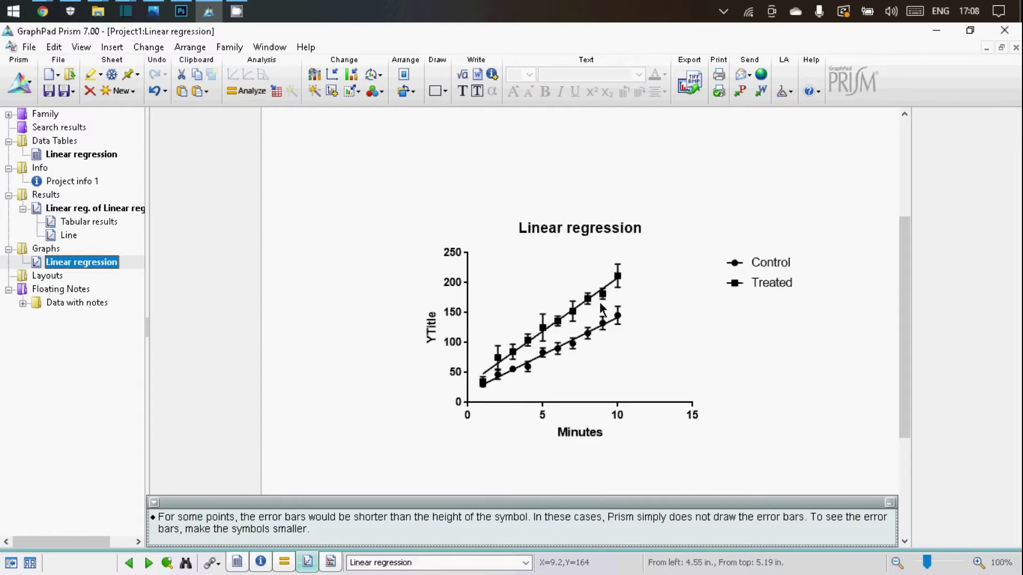
{"action": "mouse_move", "coordinate": [590, 303]}
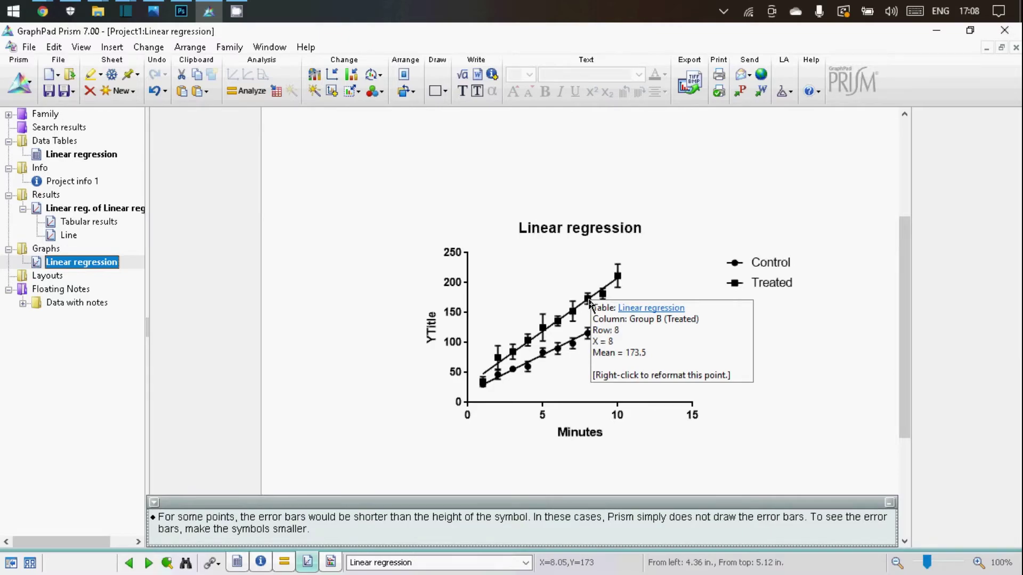
{"action": "left_click", "coordinate": [589, 302]}
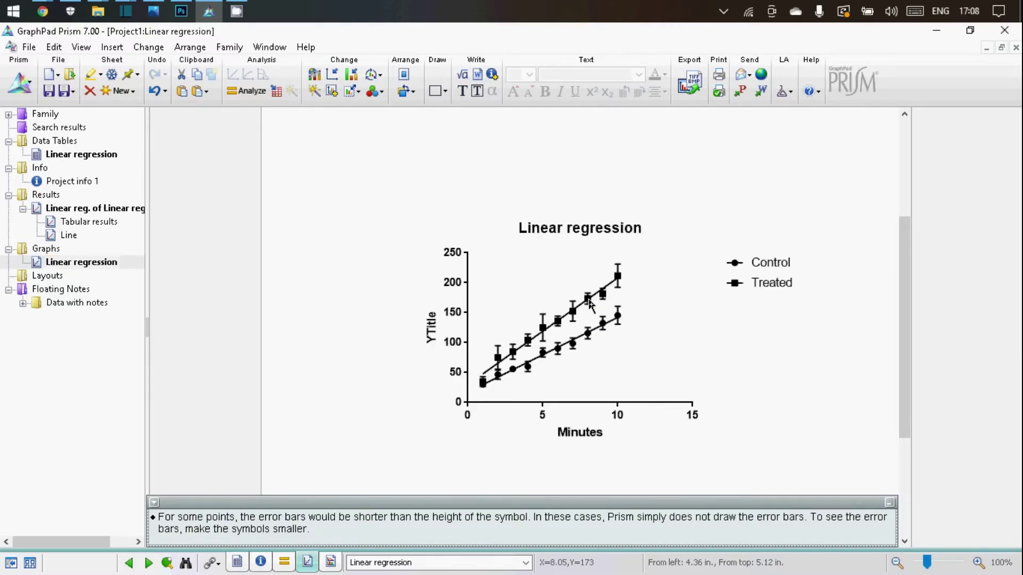
Step: Set the Control data set's symbol colour to green in Format Graph and apply it
{"action": "double_click", "coordinate": [589, 302]}
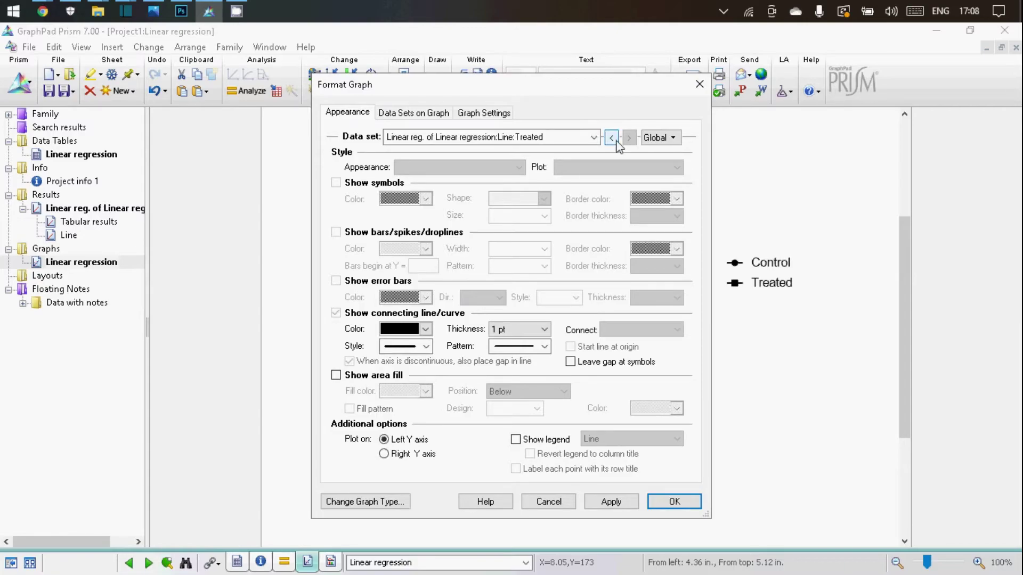
{"action": "left_click", "coordinate": [594, 138]}
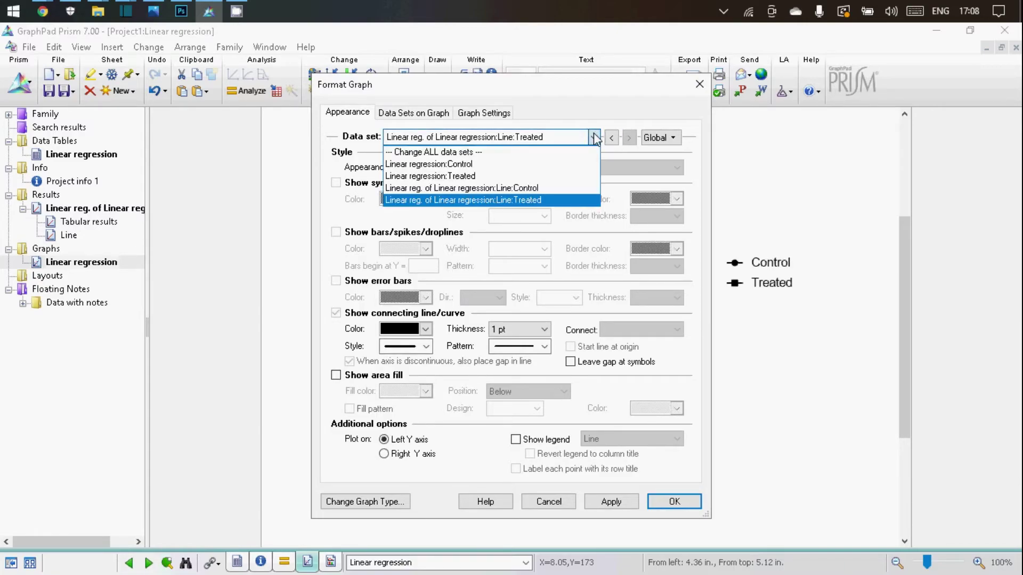
{"action": "left_click", "coordinate": [558, 166]}
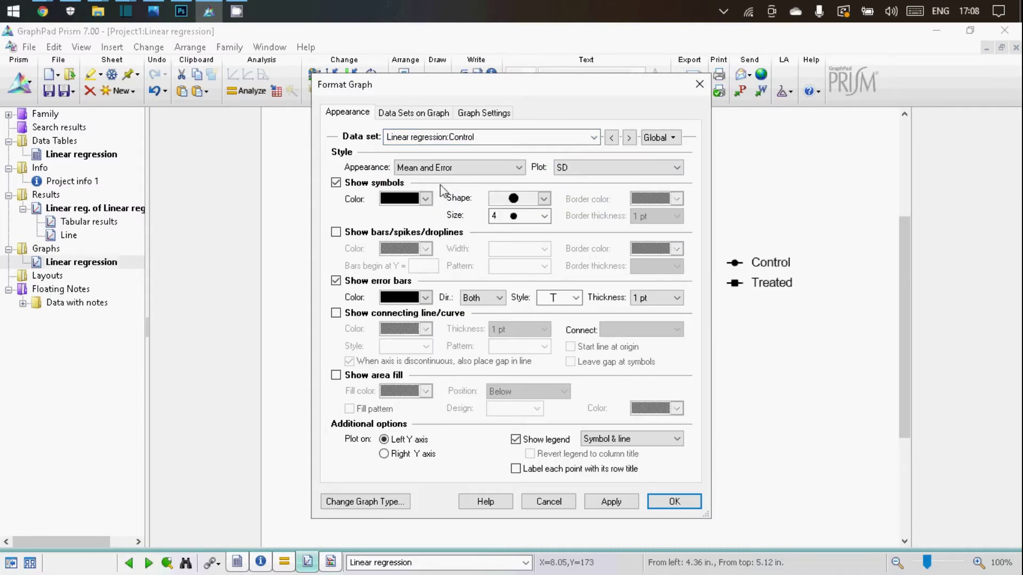
{"action": "left_click", "coordinate": [426, 198]}
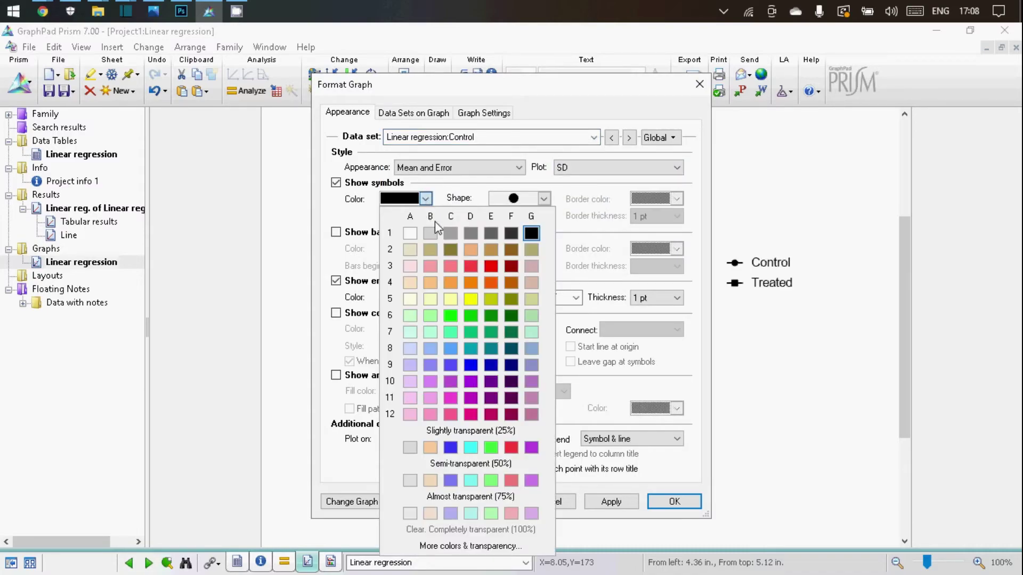
{"action": "left_click", "coordinate": [491, 316]}
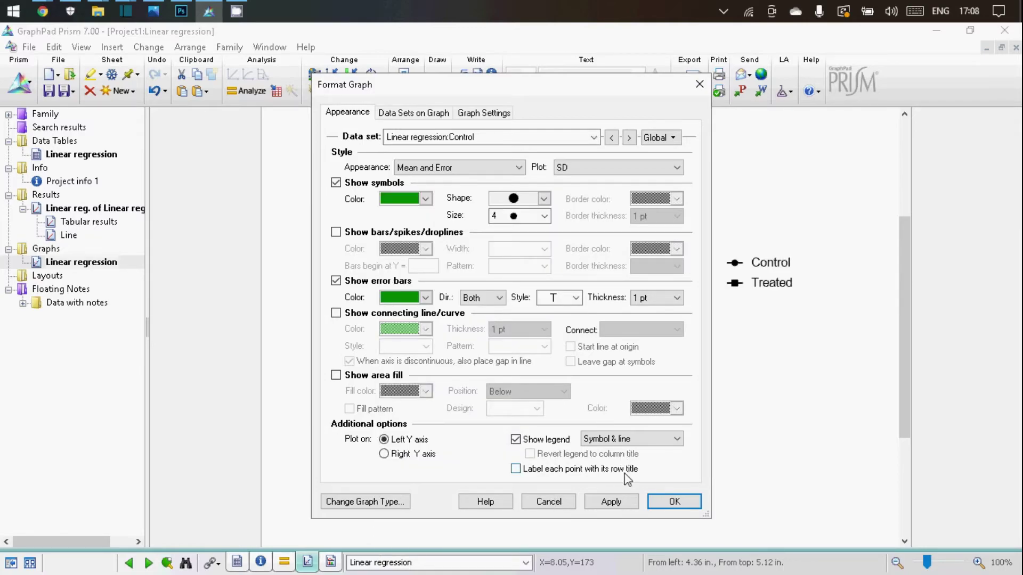
{"action": "left_click", "coordinate": [627, 497]}
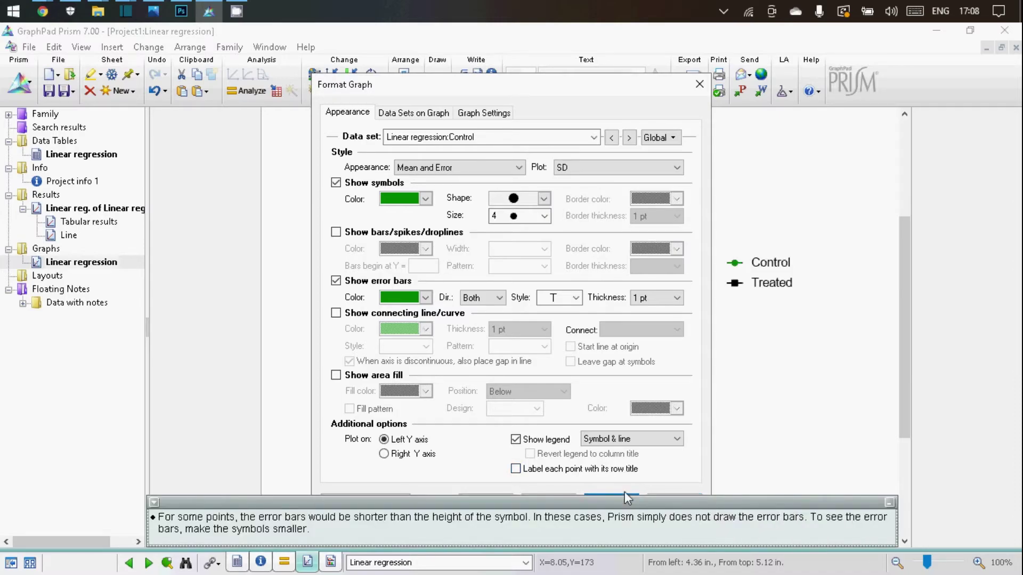
{"action": "left_click_drag", "start_coordinate": [612, 92], "coordinate": [314, 105]}
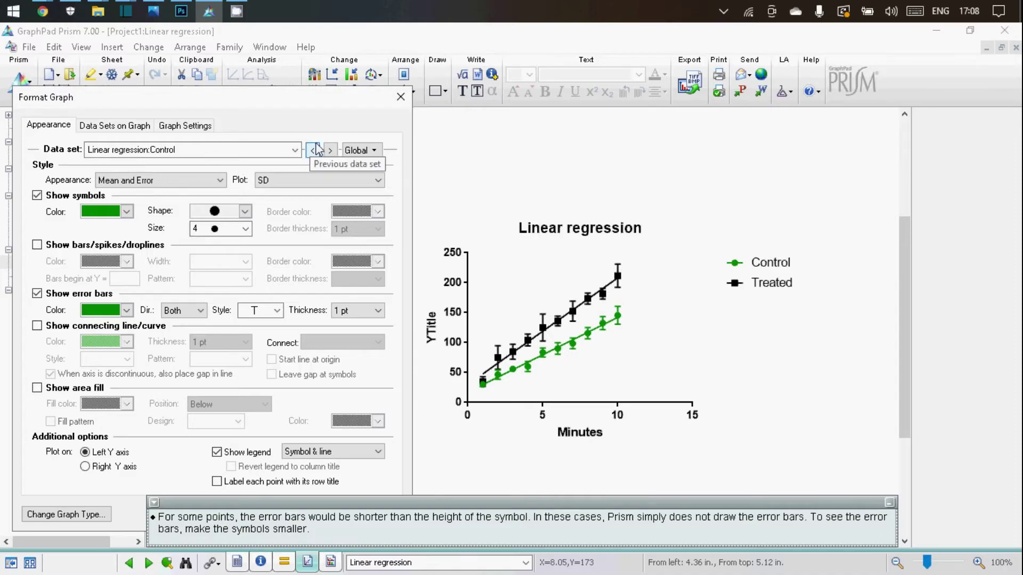
Step: Set the Treated data set's colour to blue, apply it, and close Format Graph
{"action": "left_click", "coordinate": [295, 150]}
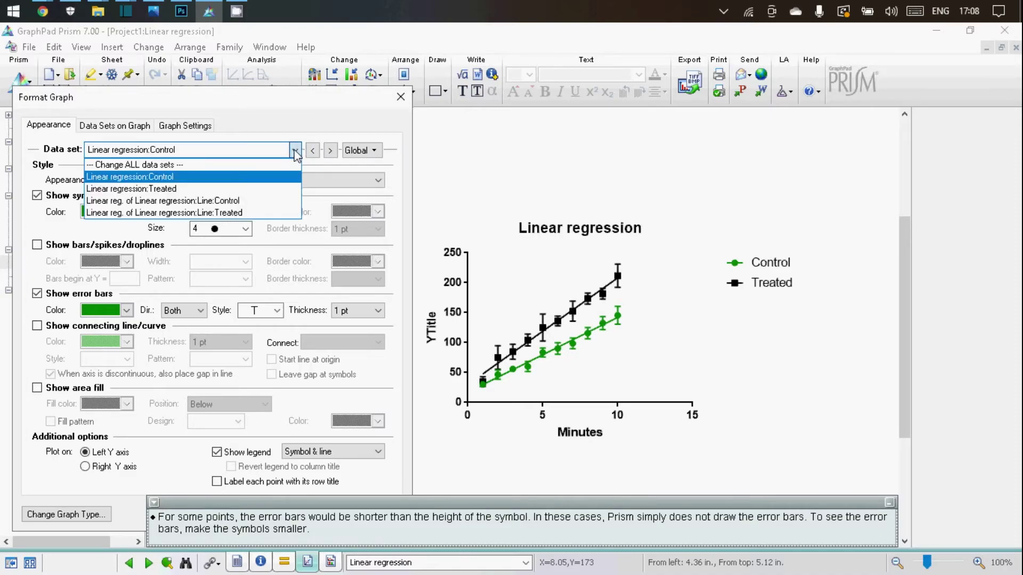
{"action": "left_click", "coordinate": [269, 189]}
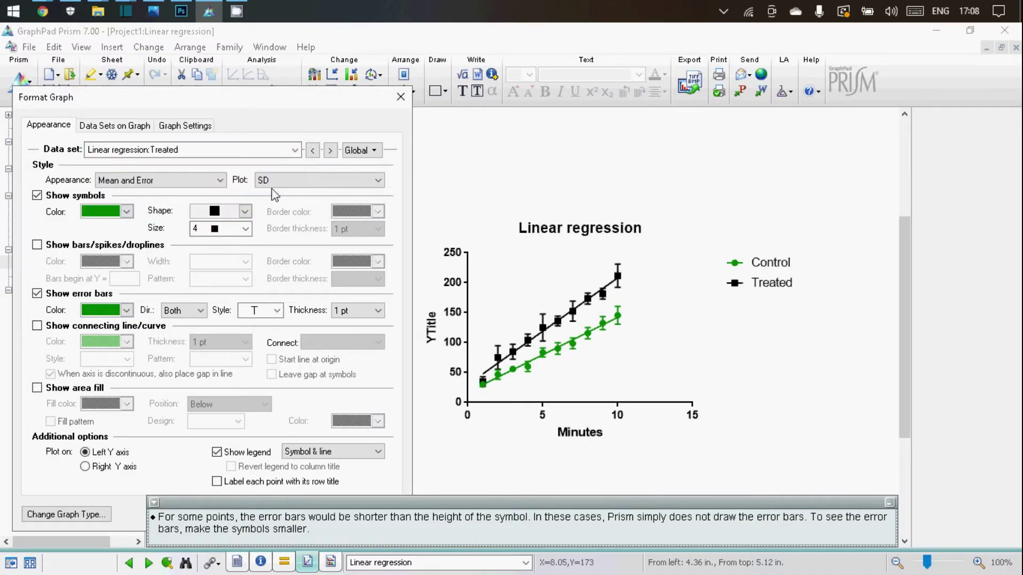
{"action": "left_click", "coordinate": [126, 212]}
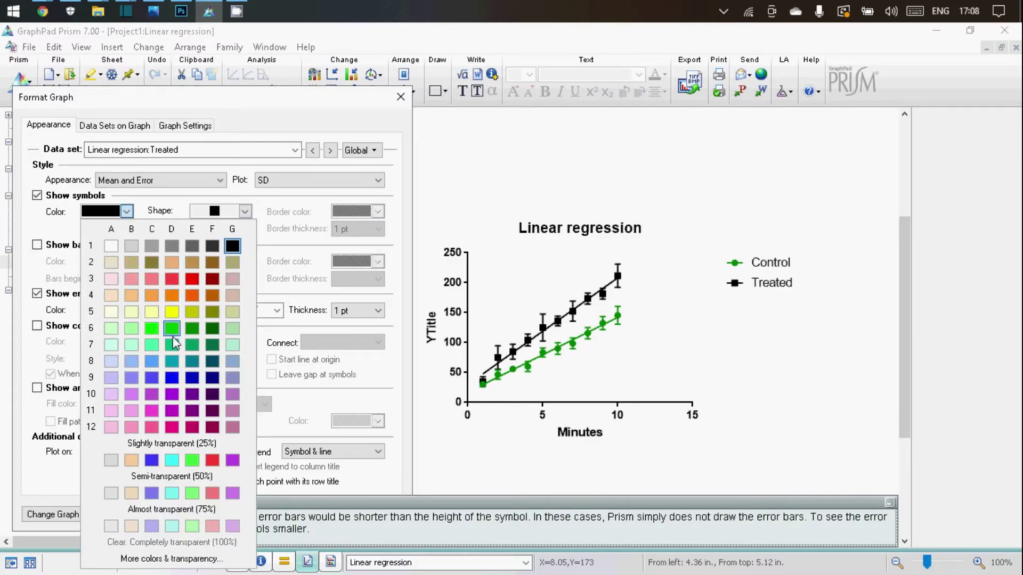
{"action": "key", "text": "Escape"}
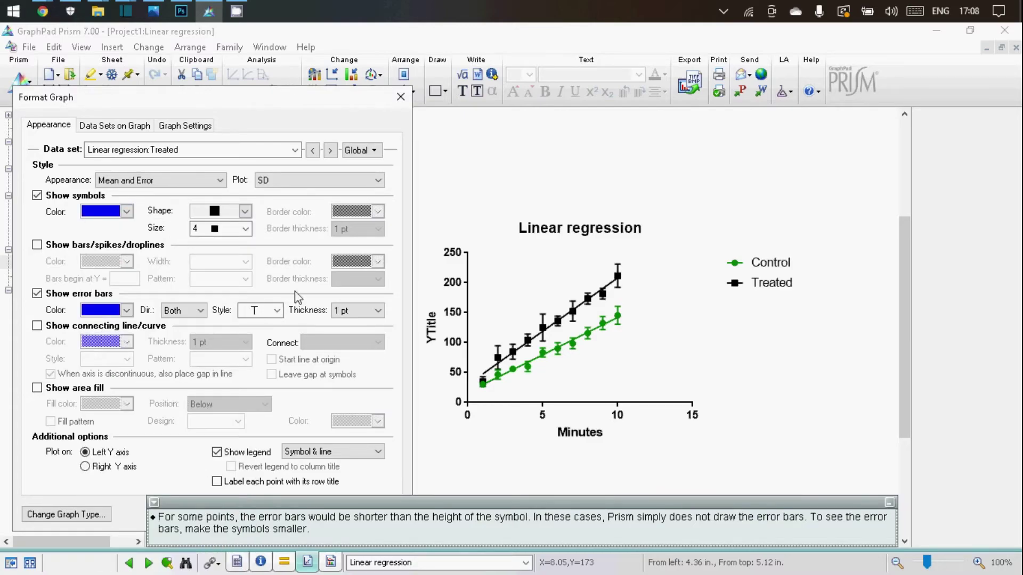
{"action": "left_click_drag", "start_coordinate": [281, 107], "coordinate": [312, 39]}
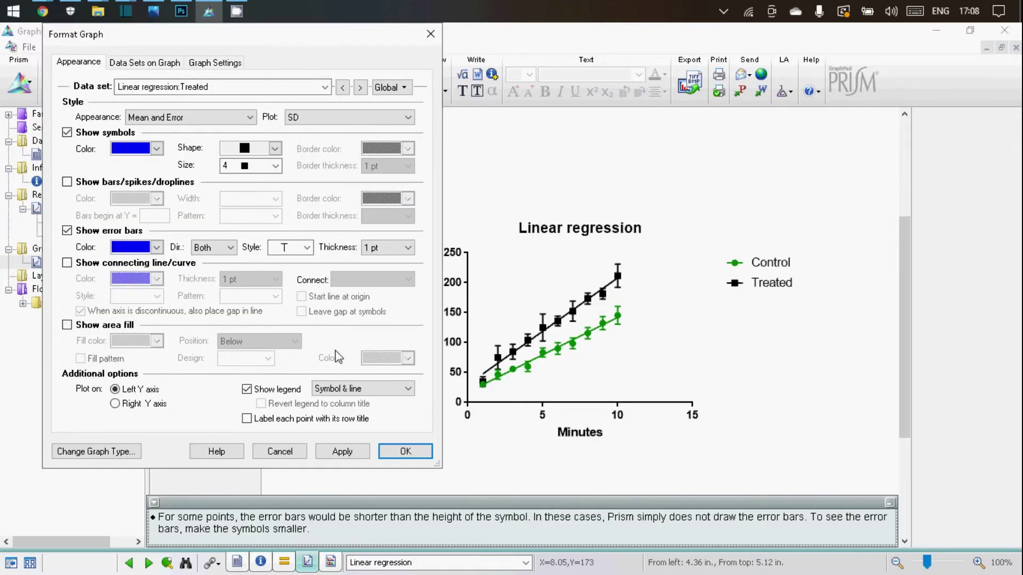
{"action": "left_click", "coordinate": [342, 451]}
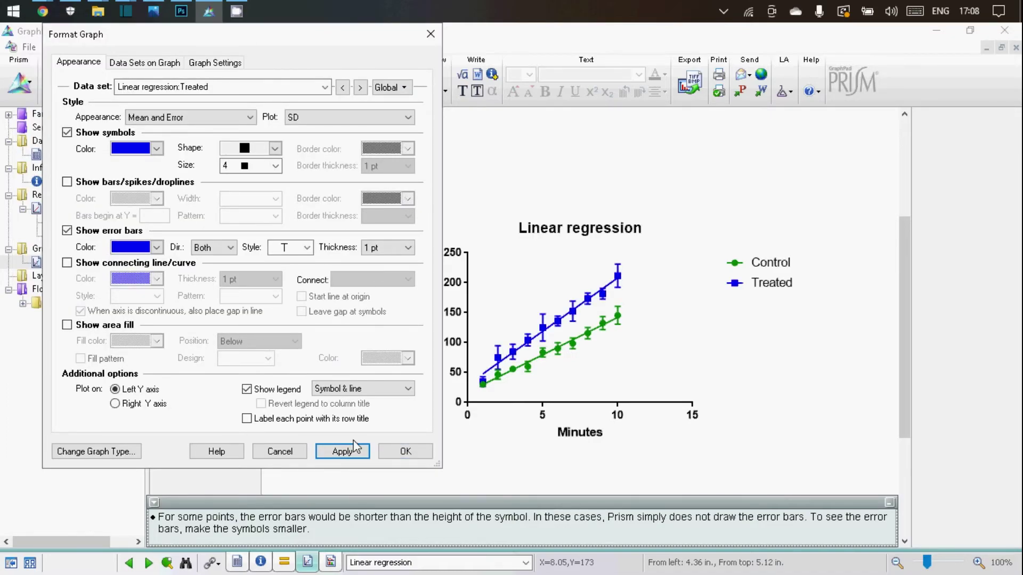
{"action": "left_click", "coordinate": [397, 457]}
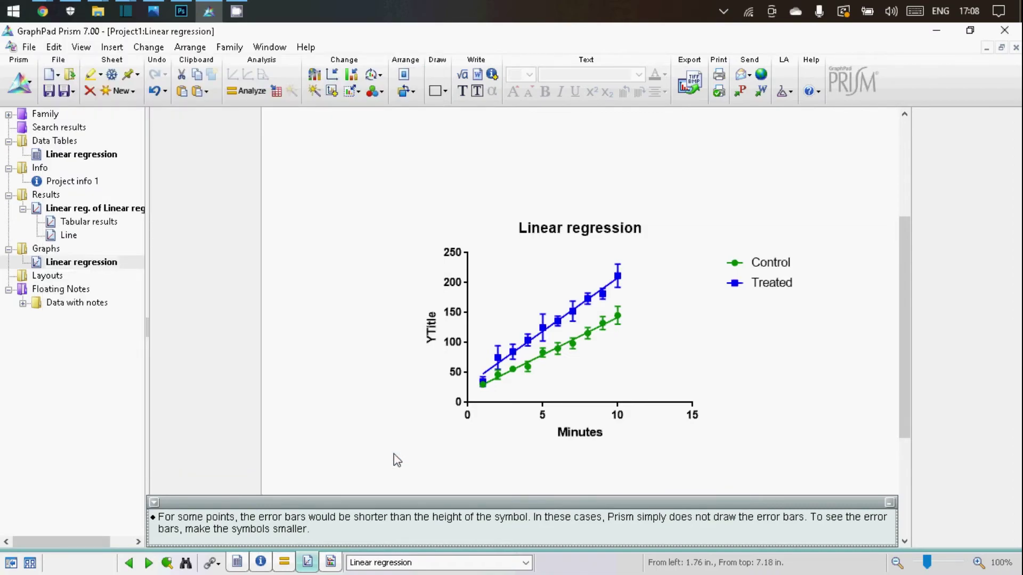
Step: Open the Line results table, check the regression equations in Tabular results, then return to Line
{"action": "left_click", "coordinate": [73, 240]}
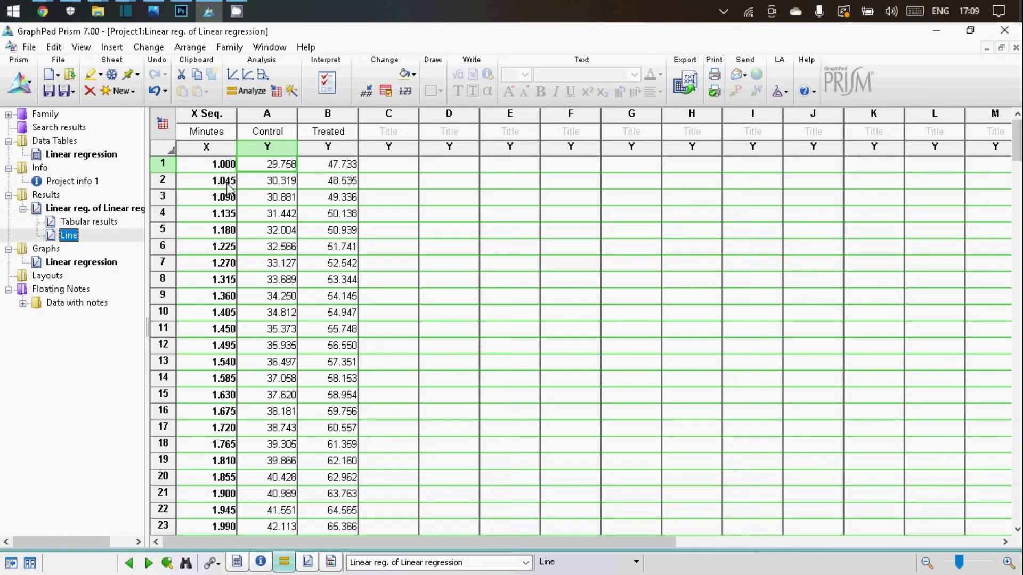
{"action": "scroll", "coordinate": [229, 361], "scroll_direction": "down", "scroll_amount": 5}
{"action": "scroll", "coordinate": [234, 362], "scroll_direction": "down", "scroll_amount": 3}
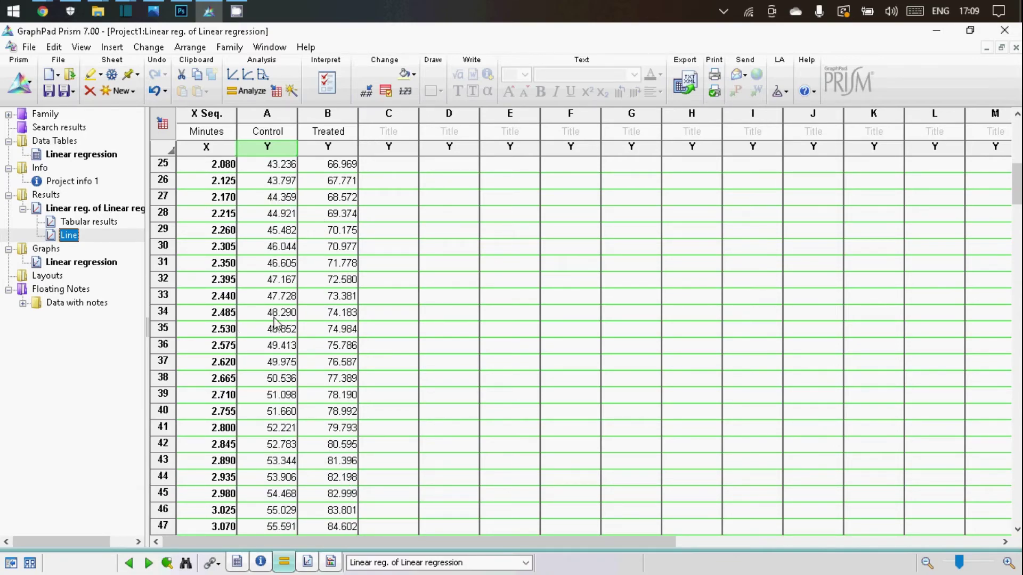
{"action": "left_click", "coordinate": [106, 224]}
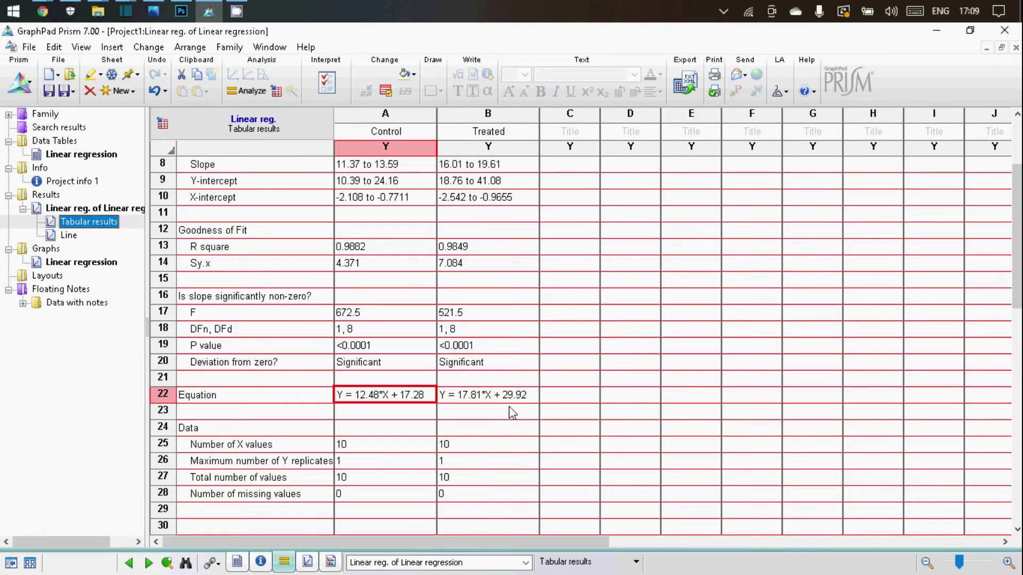
{"action": "left_click", "coordinate": [69, 236]}
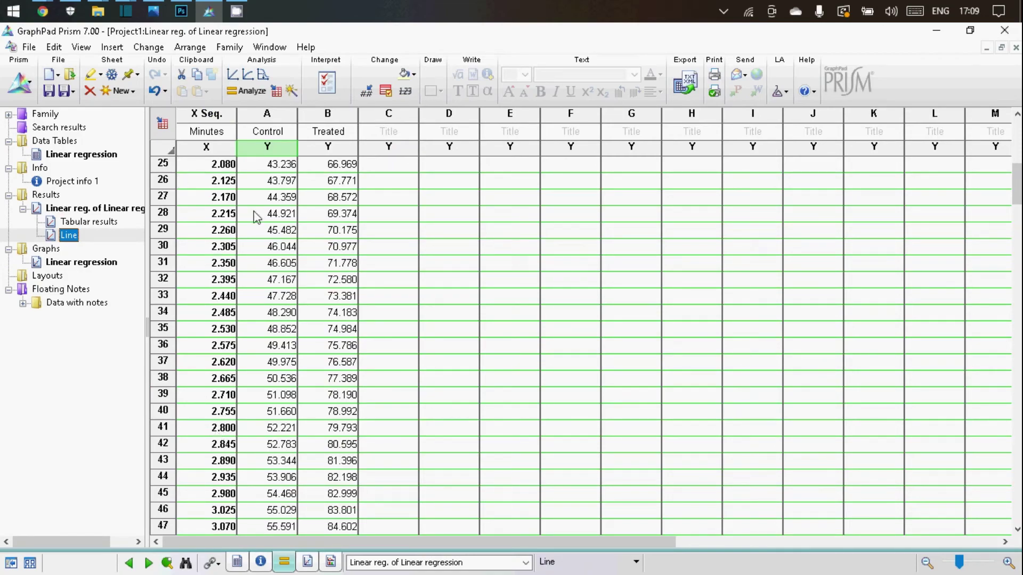
{"action": "scroll", "coordinate": [226, 285], "scroll_direction": "up", "scroll_amount": 7}
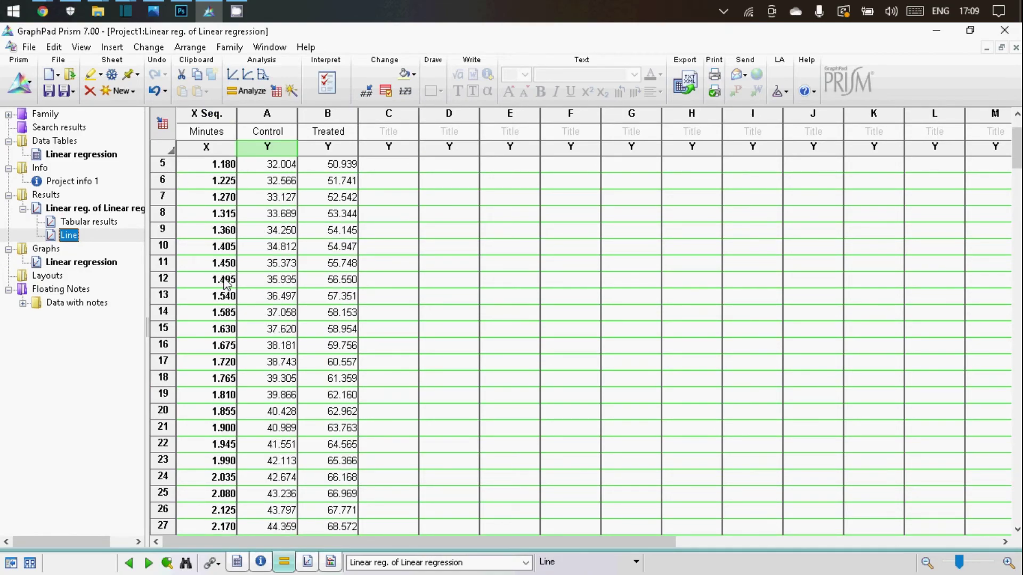
{"action": "scroll", "coordinate": [225, 285], "scroll_direction": "up", "scroll_amount": 2}
{"action": "left_click", "coordinate": [226, 285]}
{"action": "scroll", "coordinate": [207, 364], "scroll_direction": "down", "scroll_amount": 3}
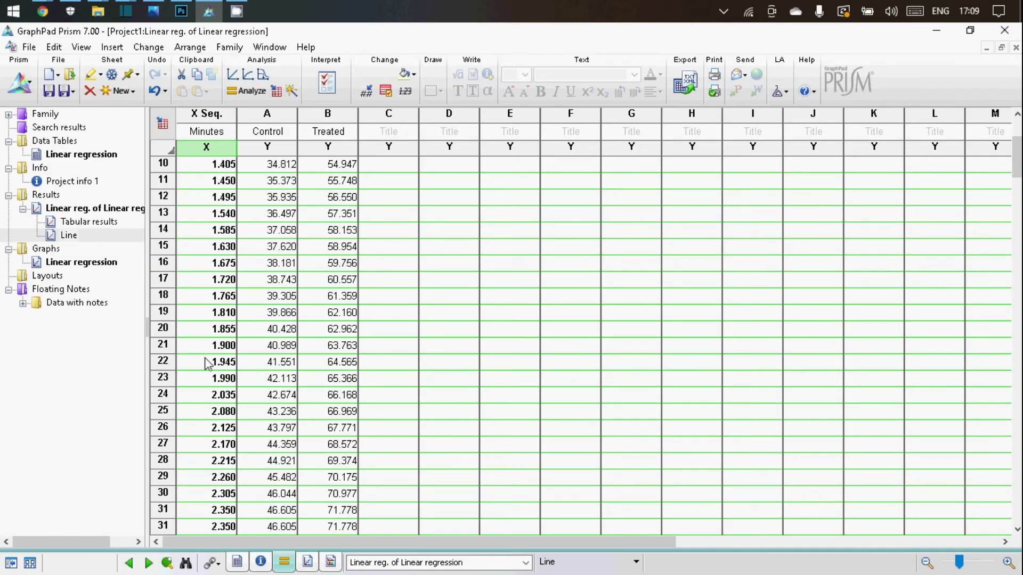
{"action": "scroll", "coordinate": [208, 364], "scroll_direction": "down", "scroll_amount": 20}
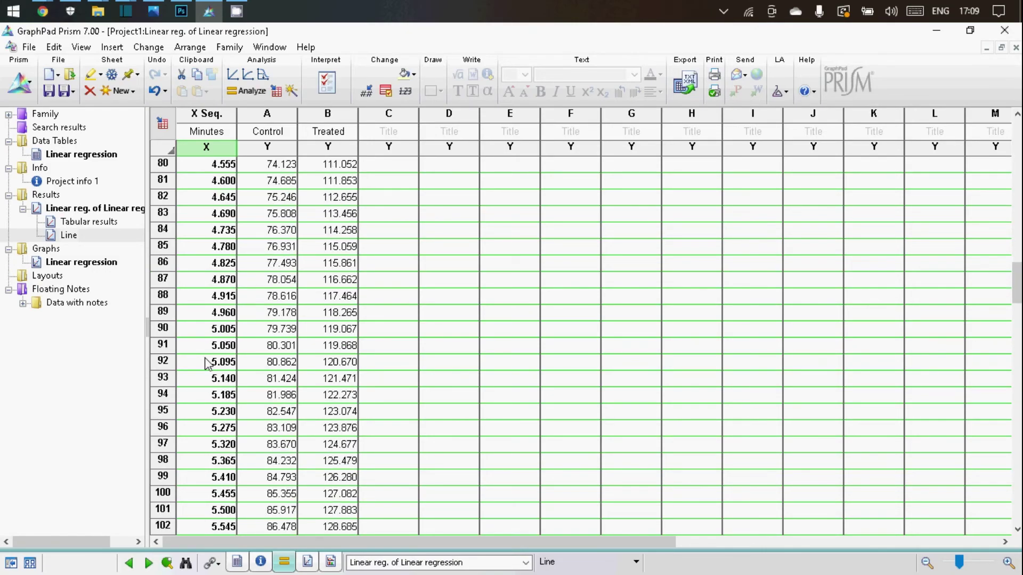
{"action": "scroll", "coordinate": [208, 364], "scroll_direction": "down", "scroll_amount": 20}
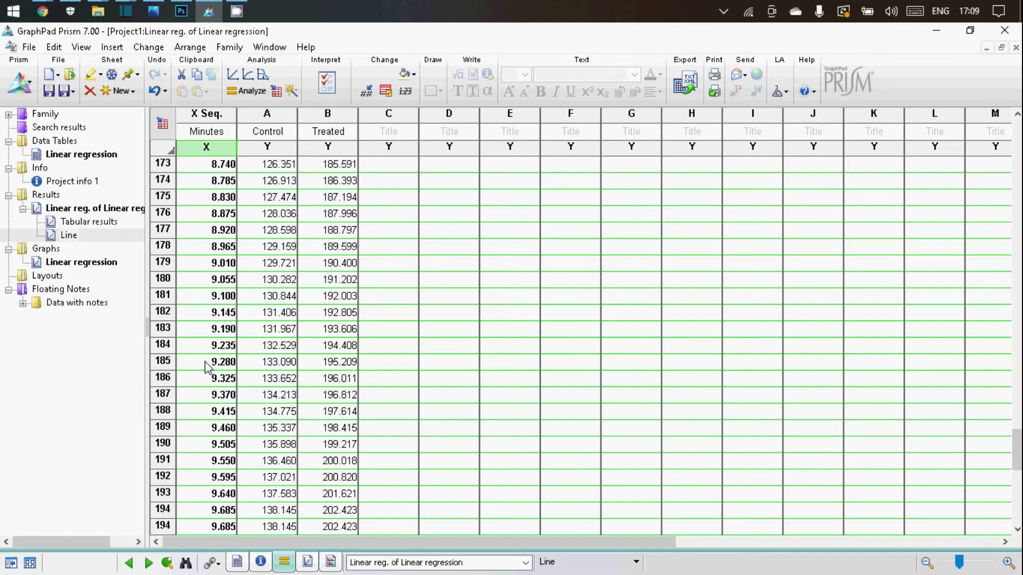
{"action": "scroll", "coordinate": [208, 364], "scroll_direction": "down", "scroll_amount": 9}
{"action": "scroll", "coordinate": [209, 415], "scroll_direction": "up", "scroll_amount": 3}
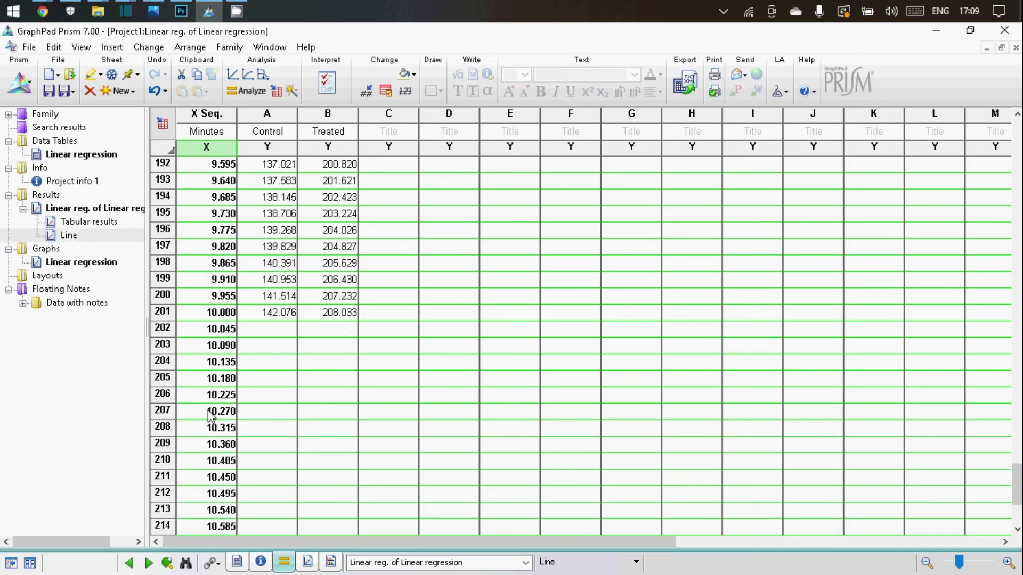
{"action": "scroll", "coordinate": [209, 416], "scroll_direction": "up", "scroll_amount": 5}
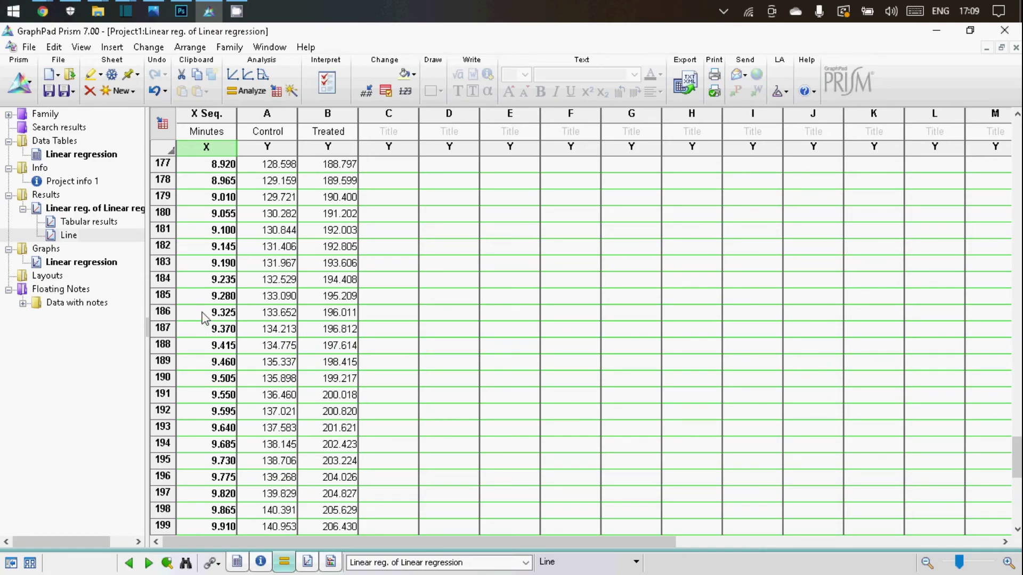
Step: Select row 186 (Minutes 9.325) across columns A and B to read both predicted values
{"action": "left_click", "coordinate": [205, 314]}
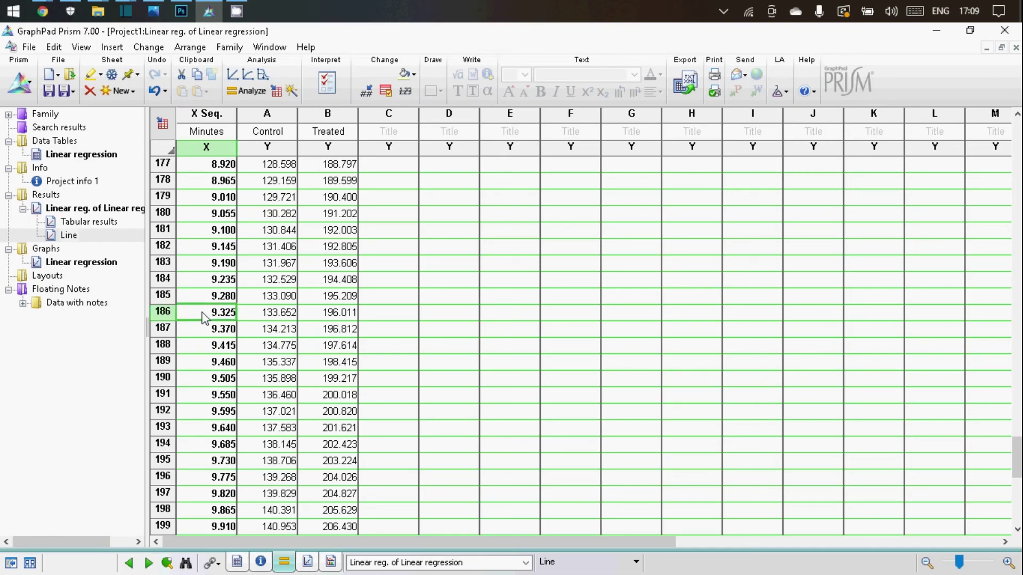
{"action": "left_click", "coordinate": [341, 318], "text": "shift"}
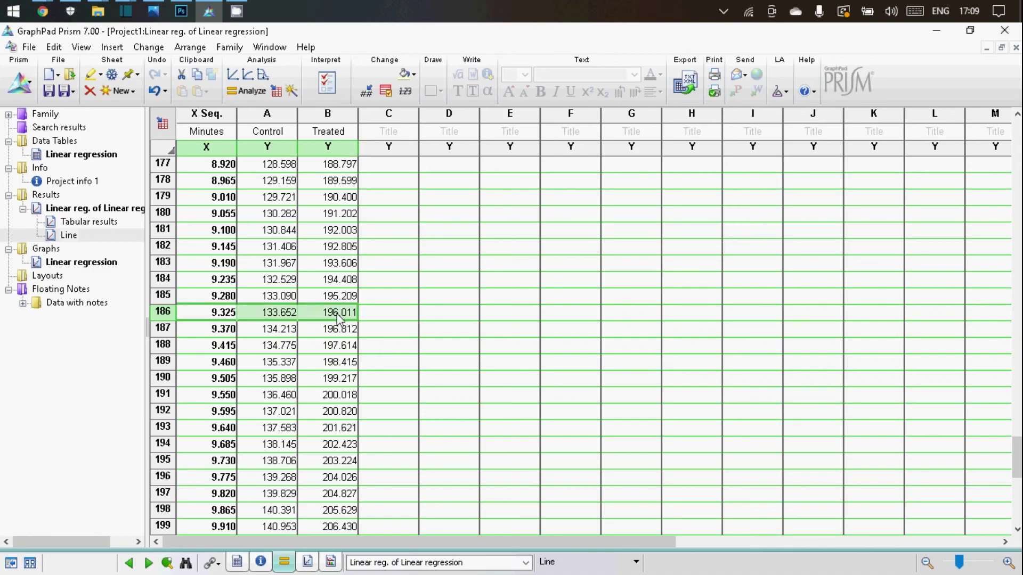